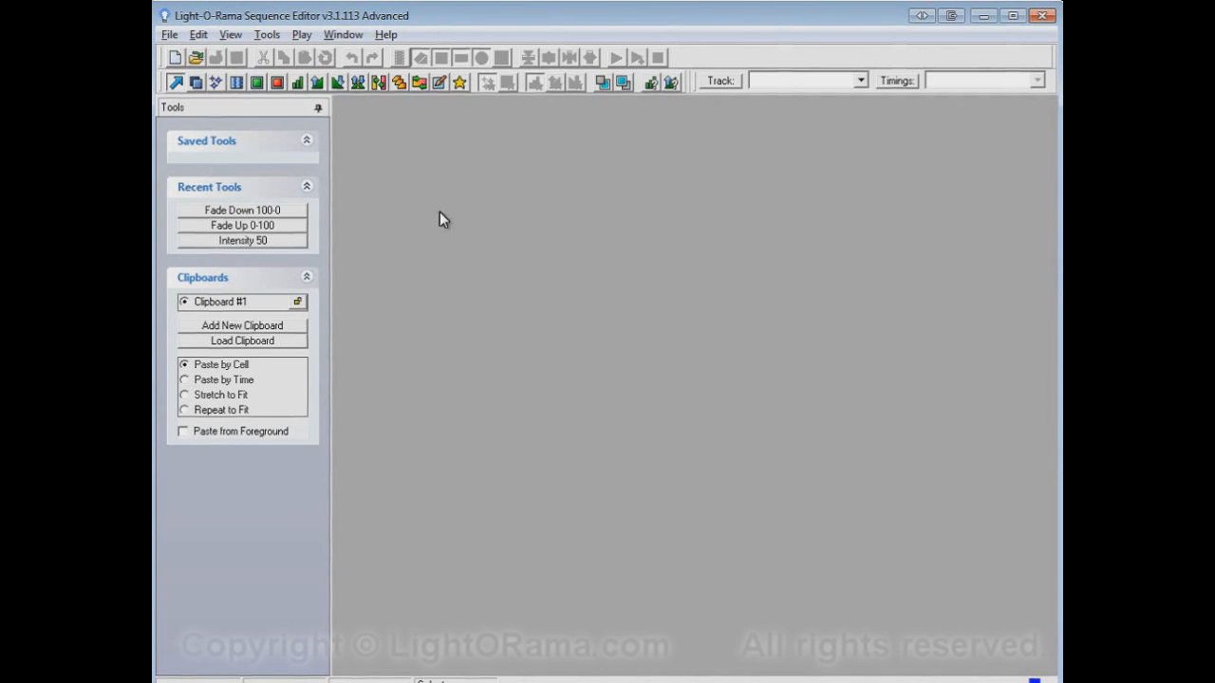
- Create a new musical sequence from 05 - Daddy I'm Fine.mp3, entering the author's name and keeping the other options at their defaults
{"action": "left_click", "coordinate": [175, 59]}
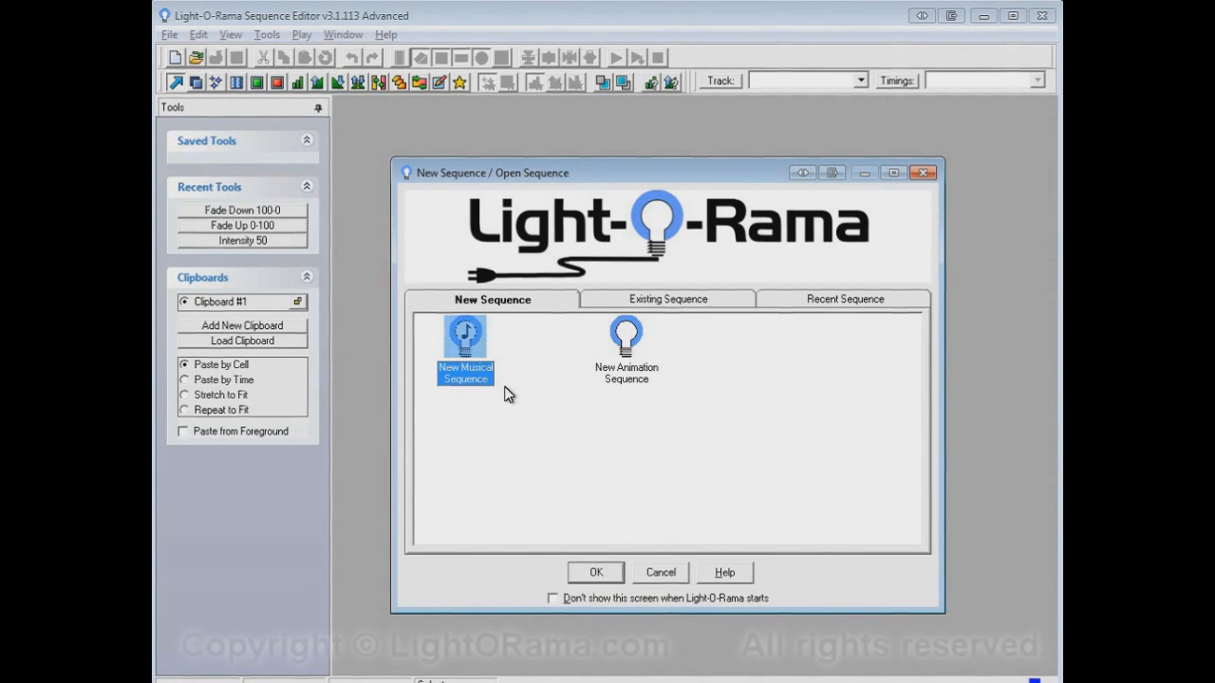
{"action": "left_click", "coordinate": [597, 573]}
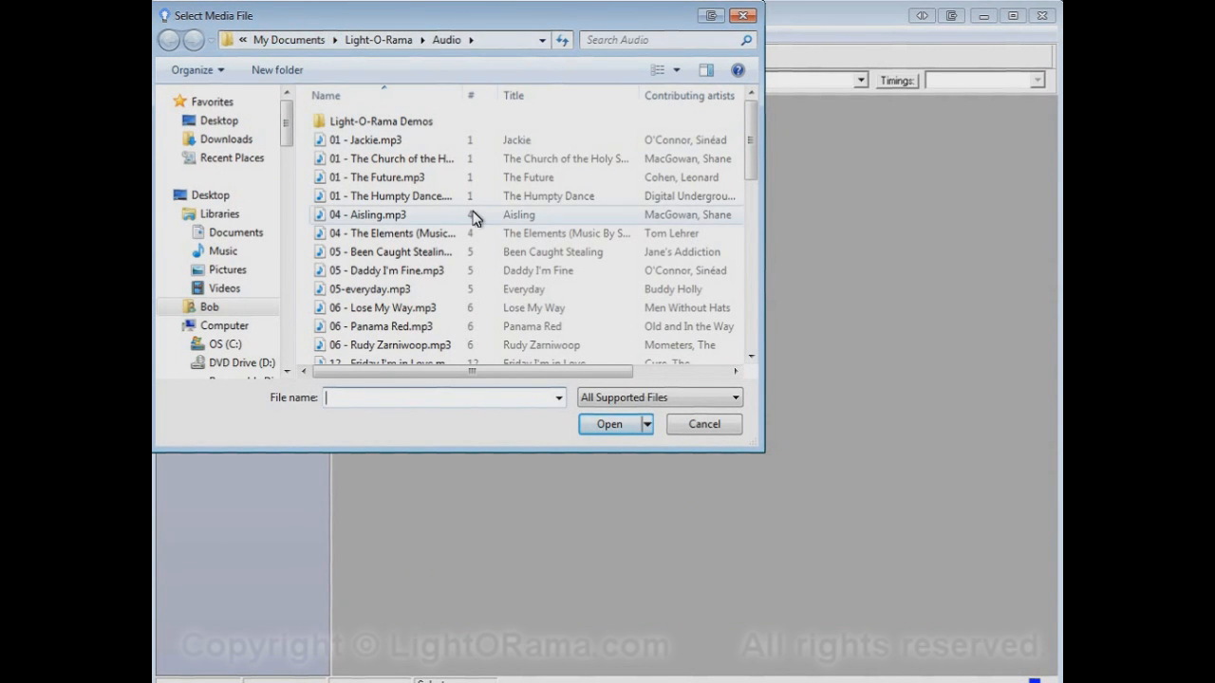
{"action": "left_click", "coordinate": [425, 275]}
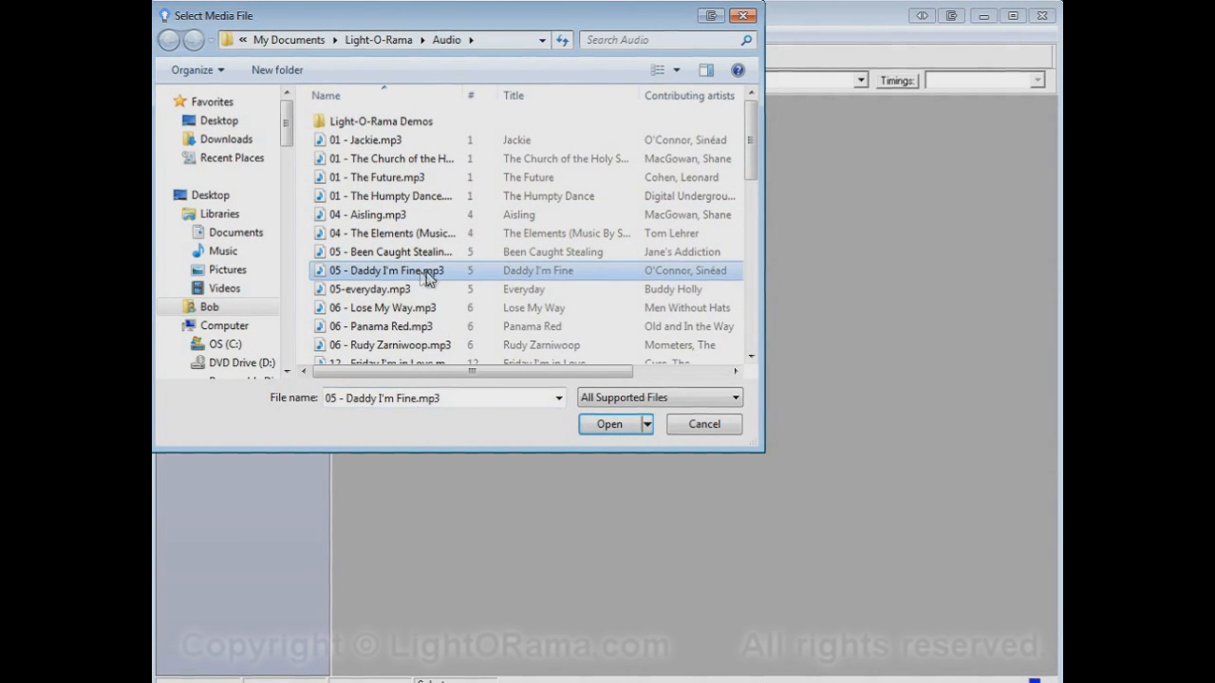
{"action": "left_click", "coordinate": [591, 430]}
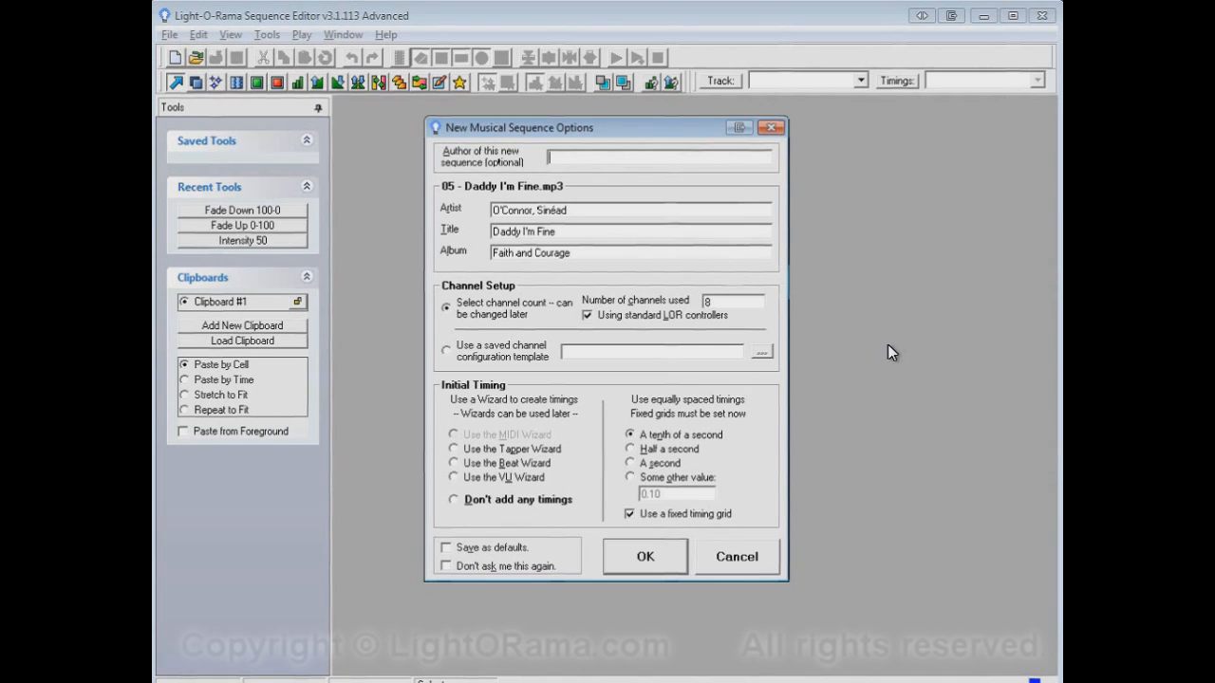
{"action": "type", "text": "Bob"}
{"action": "left_click", "coordinate": [646, 558]}
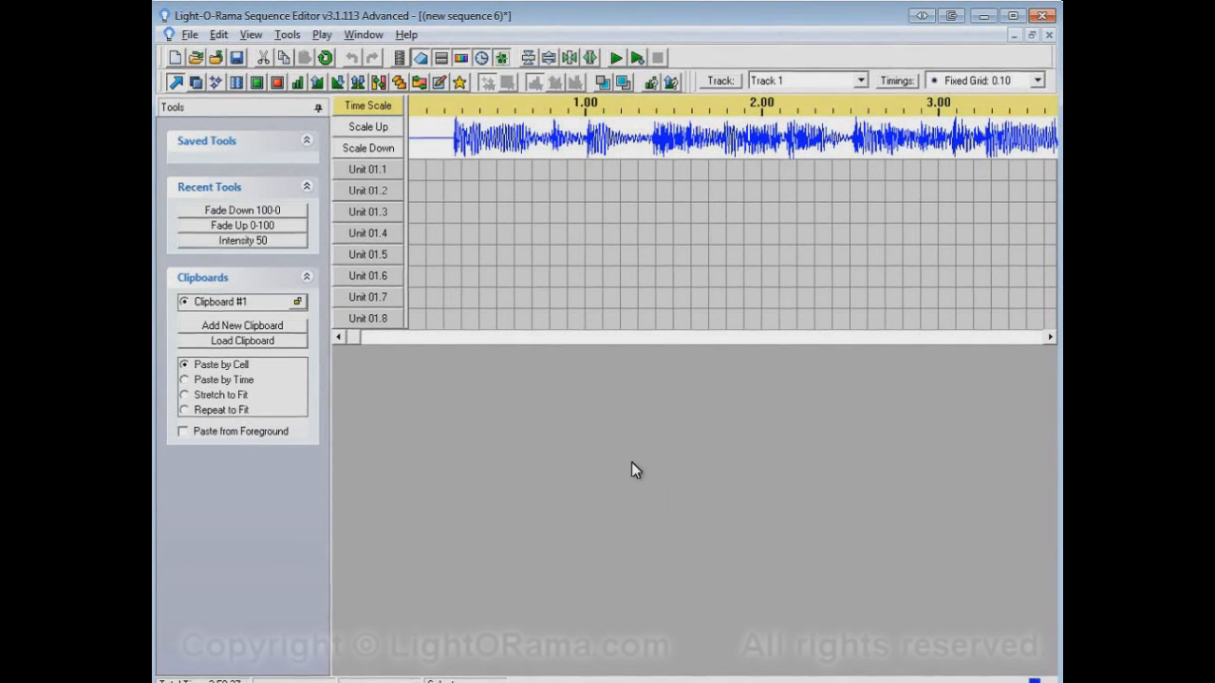
- View the new sequence's information summary, including its author, media file and music details
{"action": "left_click", "coordinate": [257, 41]}
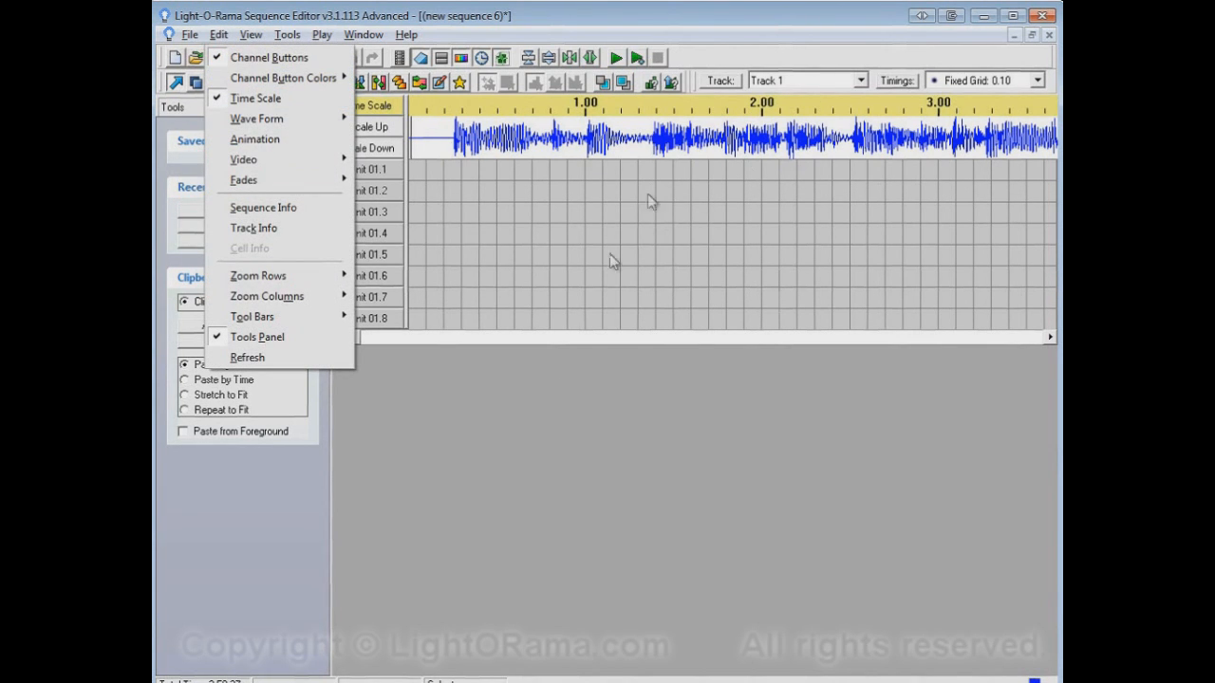
{"action": "left_click", "coordinate": [304, 215]}
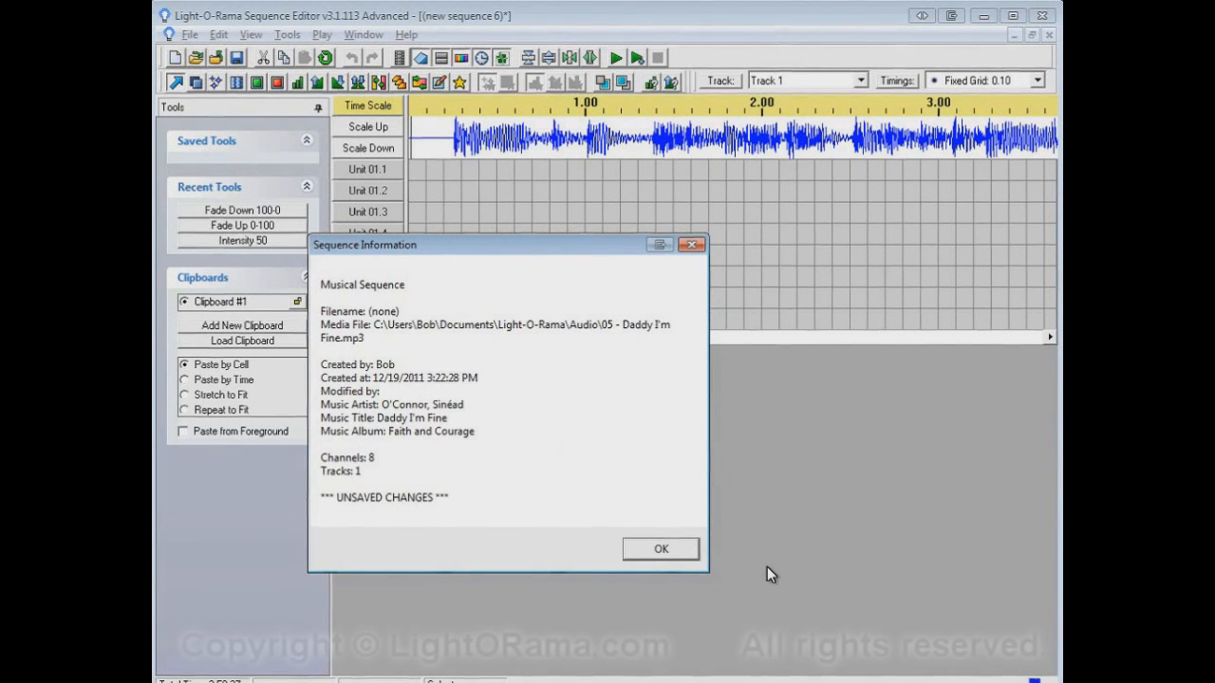
{"action": "left_click", "coordinate": [661, 550]}
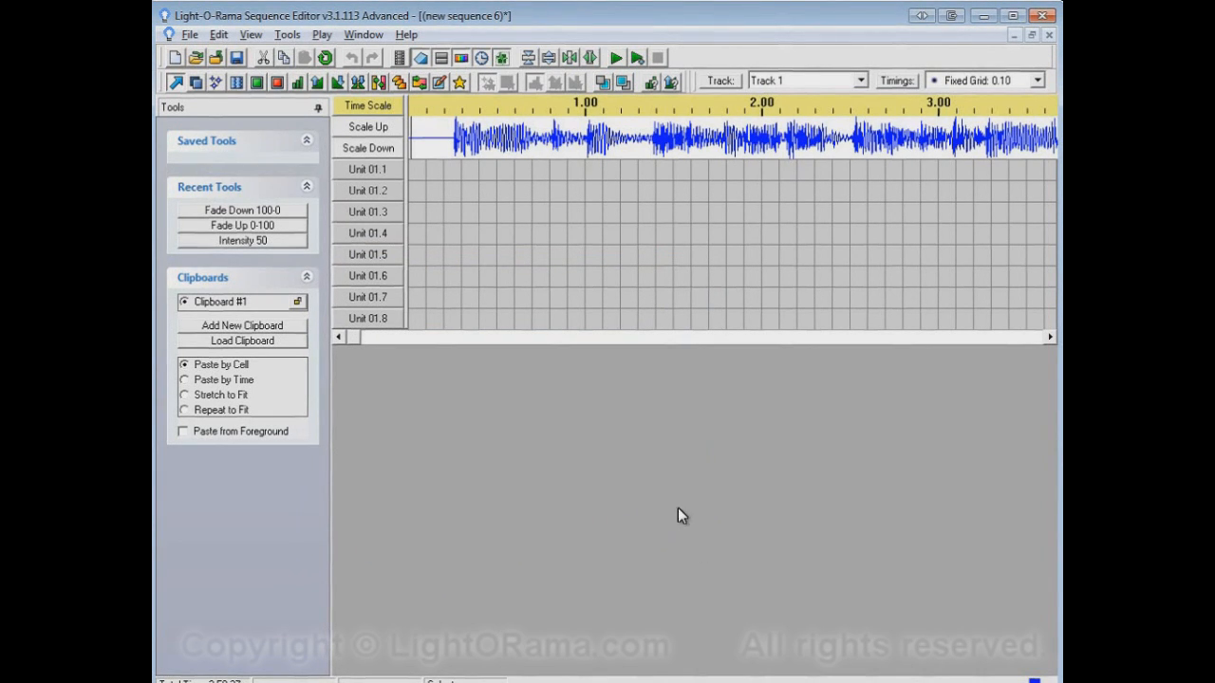
- Edit the sequence info and enter a person's first name as the sequence's modifier
{"action": "left_click", "coordinate": [219, 35]}
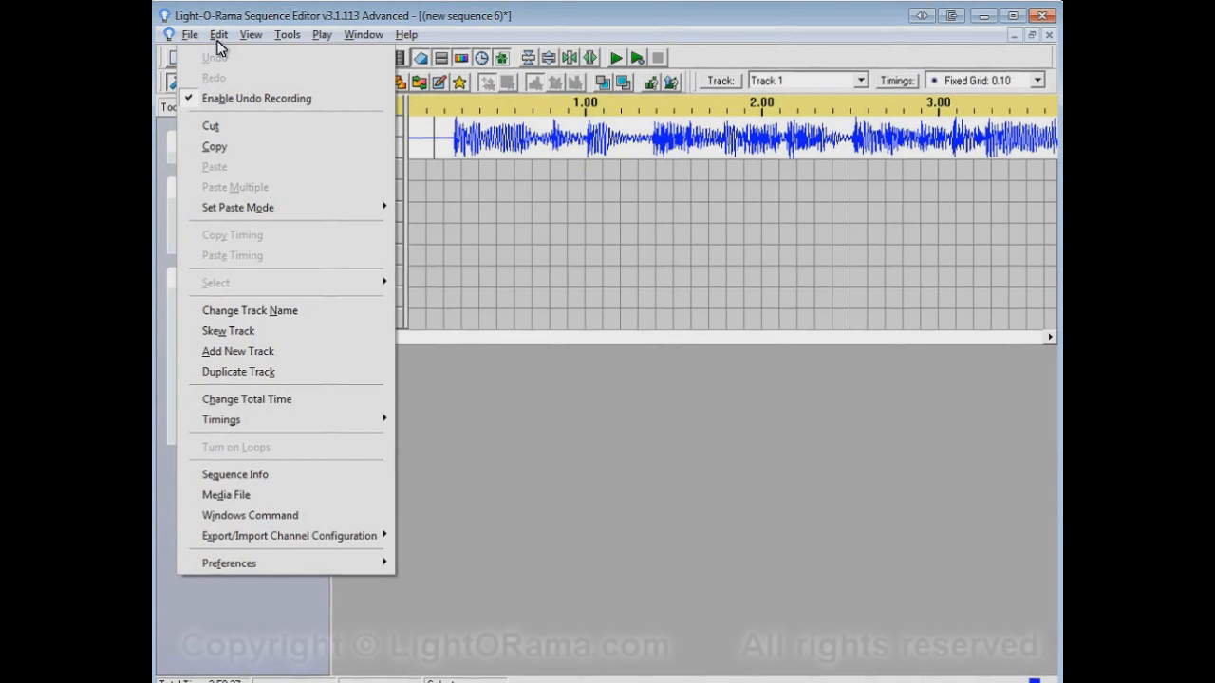
{"action": "left_click", "coordinate": [281, 477]}
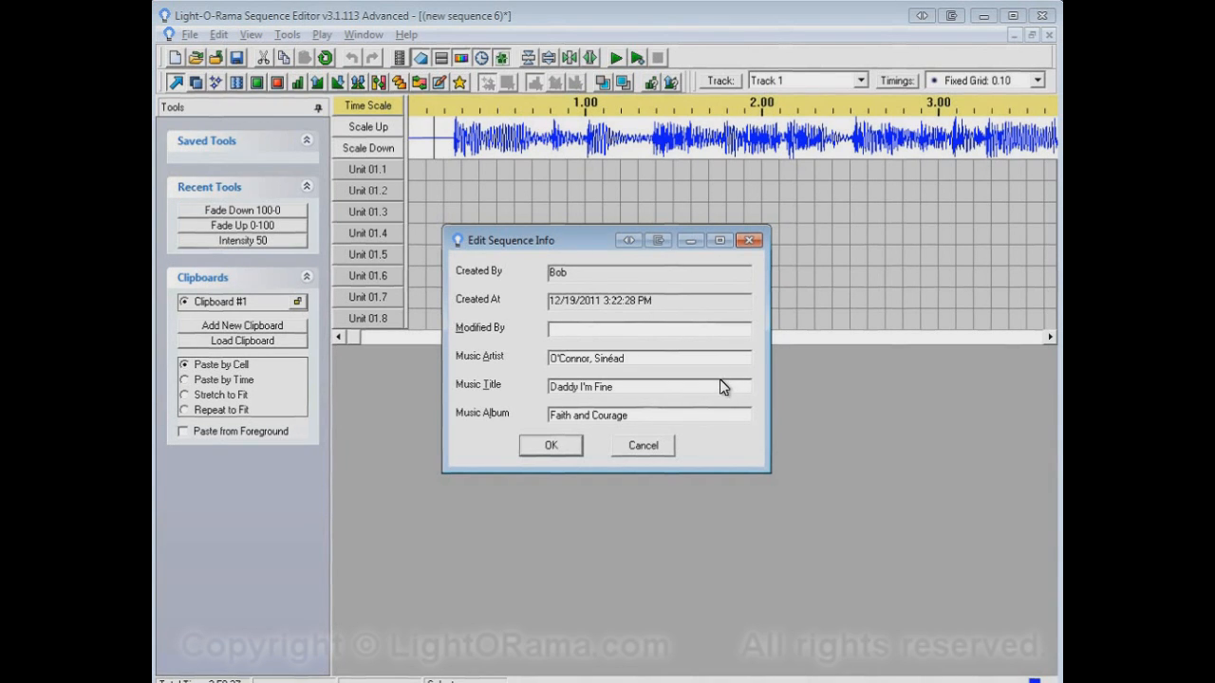
{"action": "type", "text": "Frank"}
{"action": "left_click", "coordinate": [542, 446]}
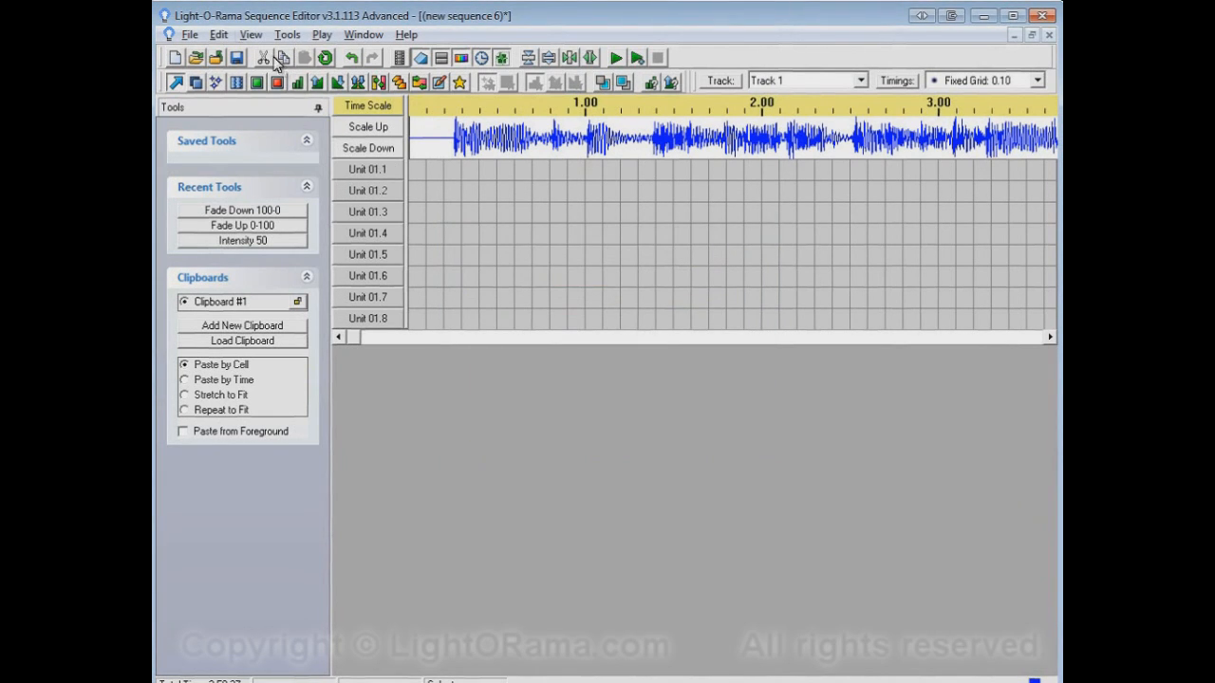
- Review the sequence information summary to check the Modified By entry
{"action": "left_click", "coordinate": [250, 34]}
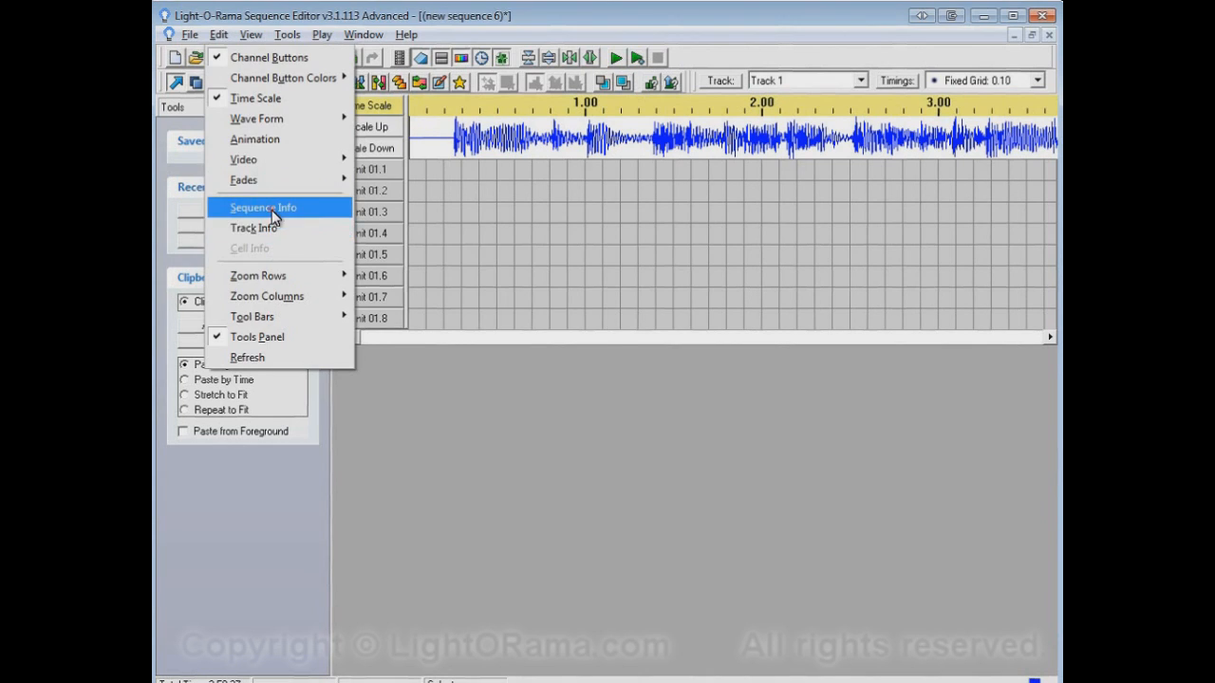
{"action": "left_click", "coordinate": [271, 209]}
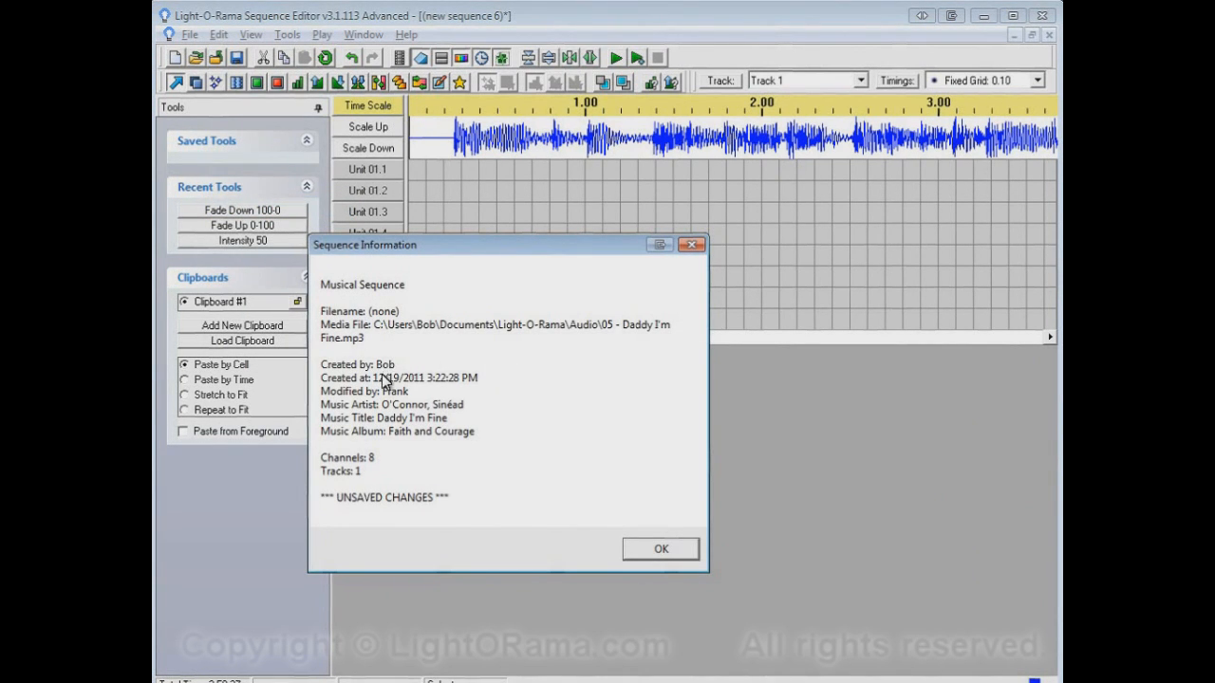
{"action": "left_click", "coordinate": [651, 550]}
- Replace the Modified By name in the sequence info with a different person's name
{"action": "left_click", "coordinate": [219, 34]}
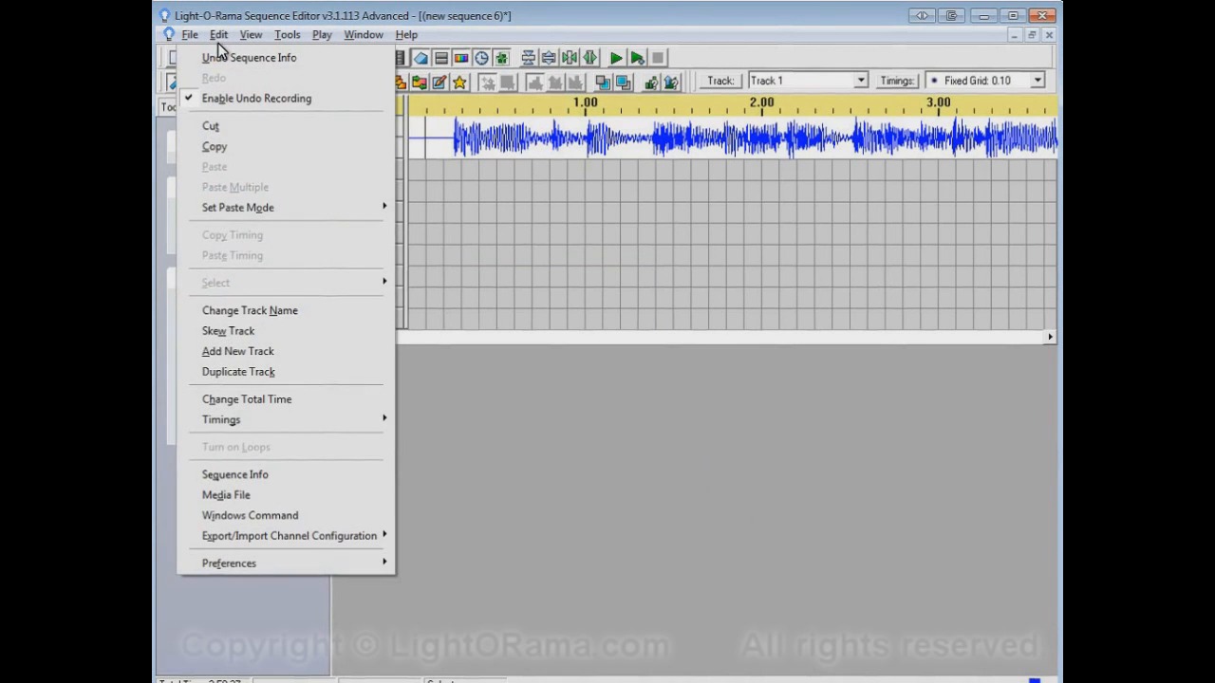
{"action": "left_click", "coordinate": [314, 475]}
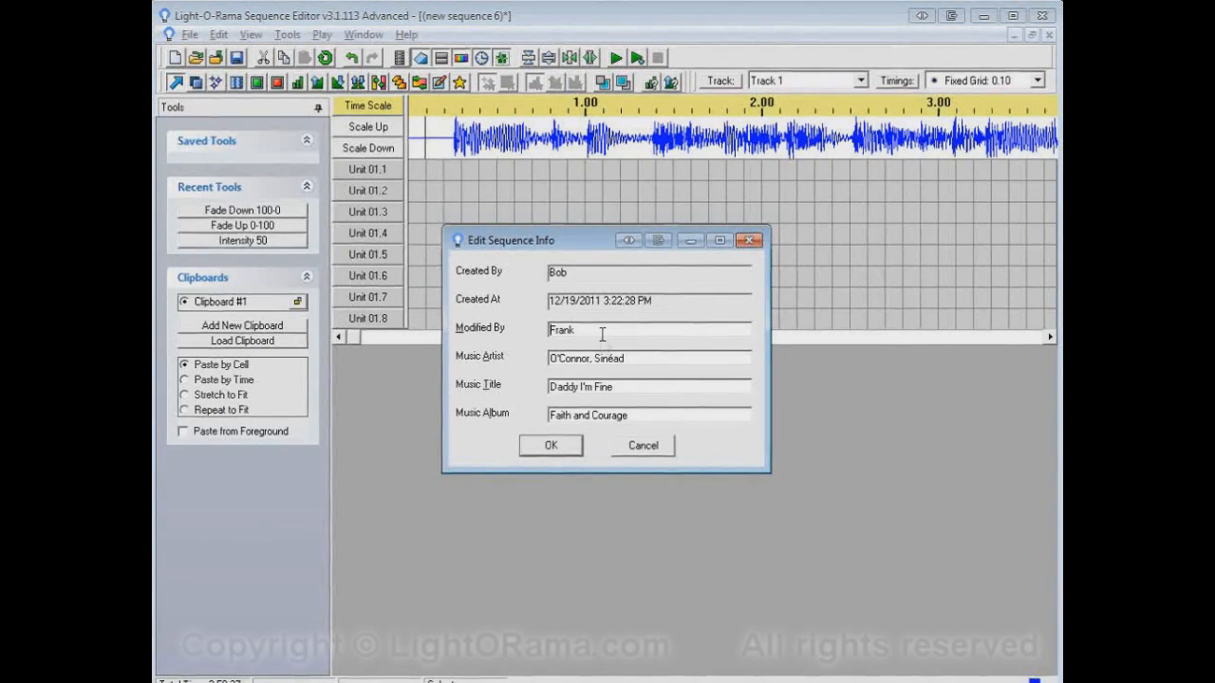
{"action": "left_click_drag", "start_coordinate": [615, 332], "coordinate": [484, 334]}
{"action": "type", "text": "Francine"}
{"action": "left_click", "coordinate": [541, 448]}
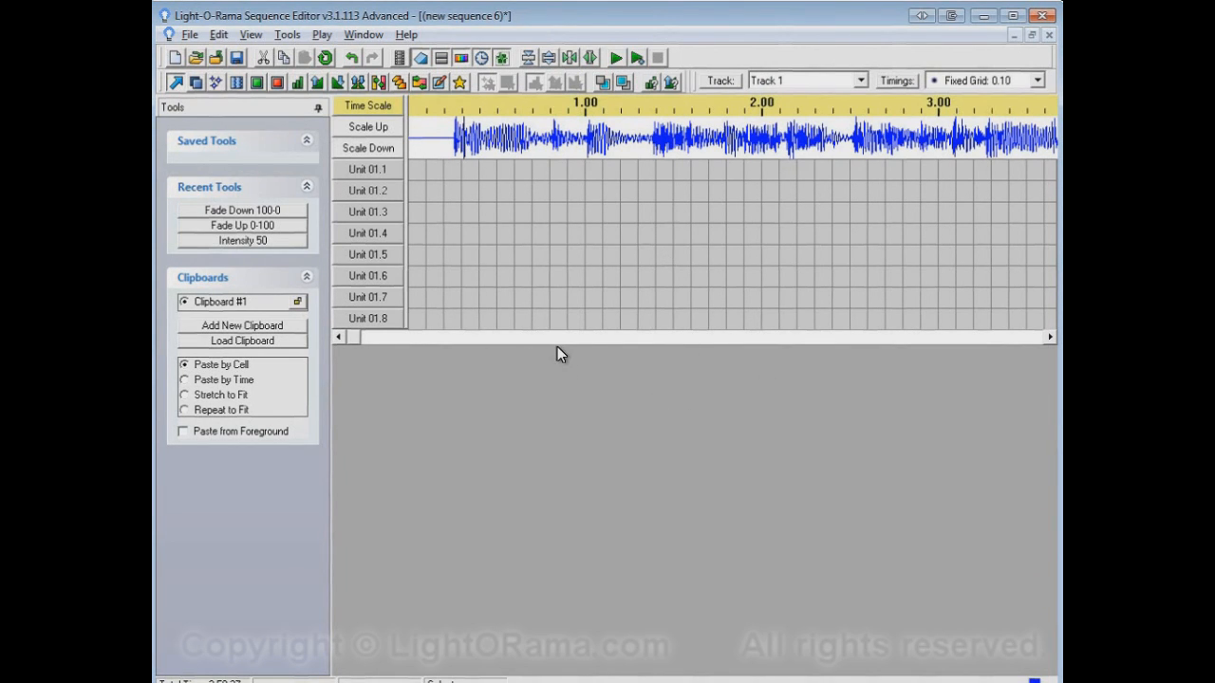
- Close the current sequence and start a new musical sequence using 05 - Daddy I'm Fine.mp3 as its media file
{"action": "left_click", "coordinate": [1050, 35]}
{"action": "left_click", "coordinate": [525, 446]}
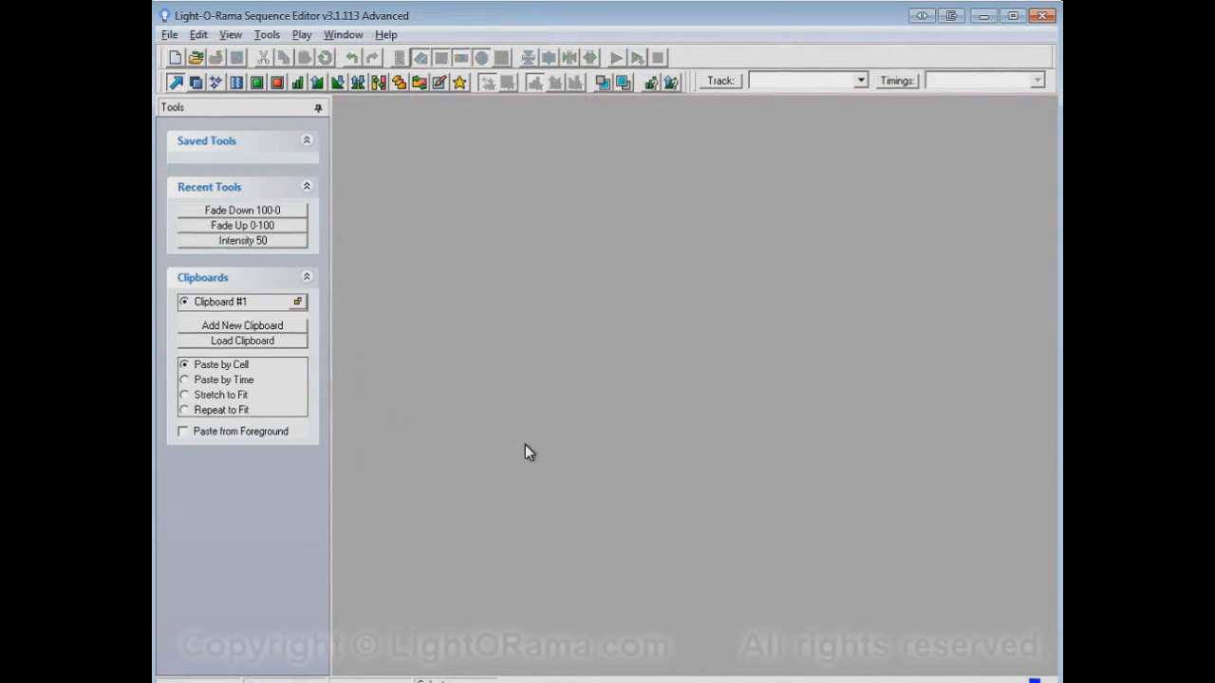
{"action": "left_click", "coordinate": [175, 57]}
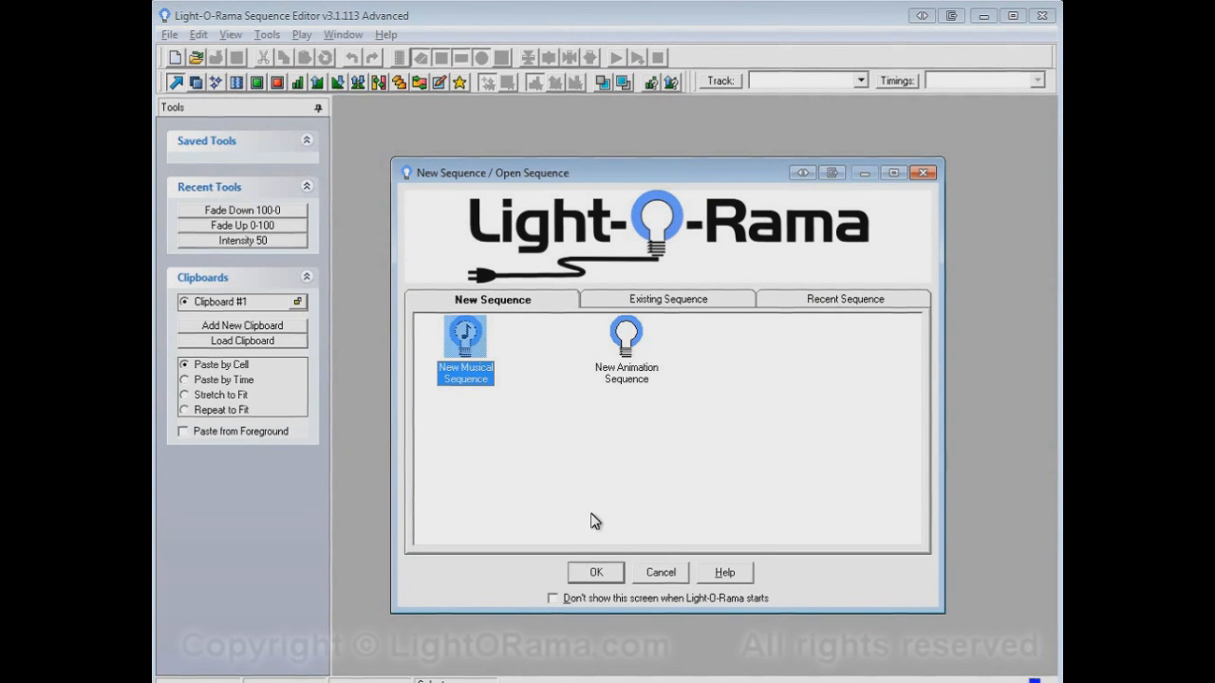
{"action": "left_click", "coordinate": [607, 570]}
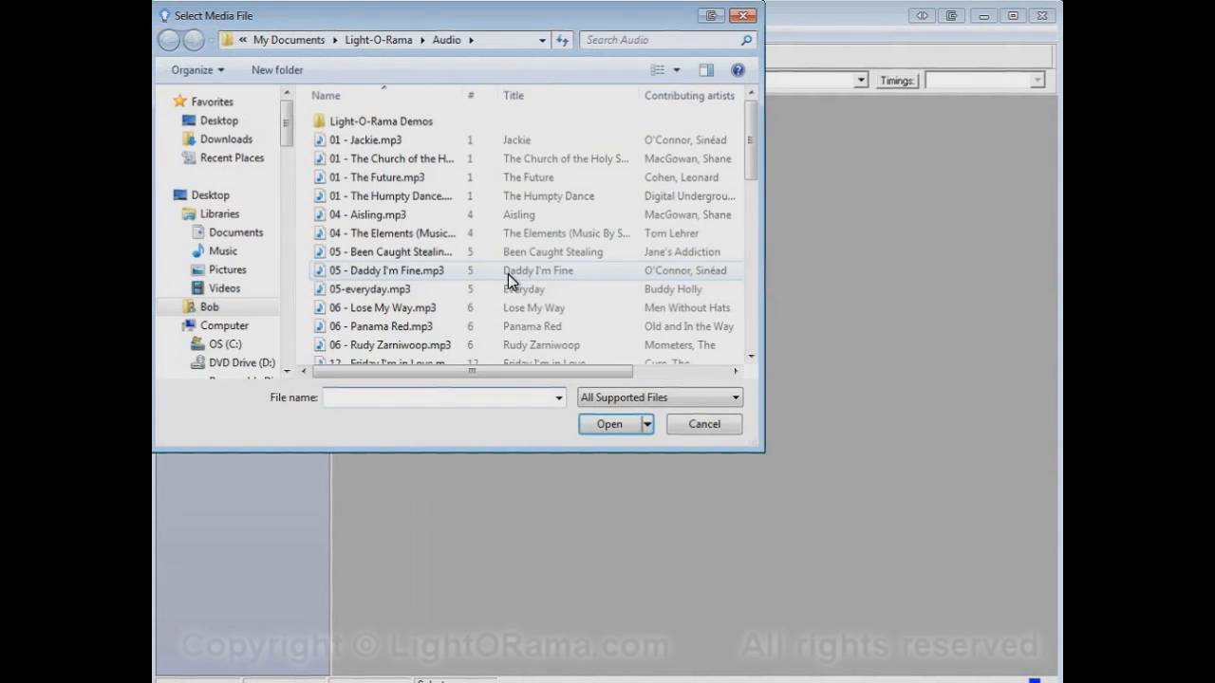
{"action": "left_click", "coordinate": [405, 271]}
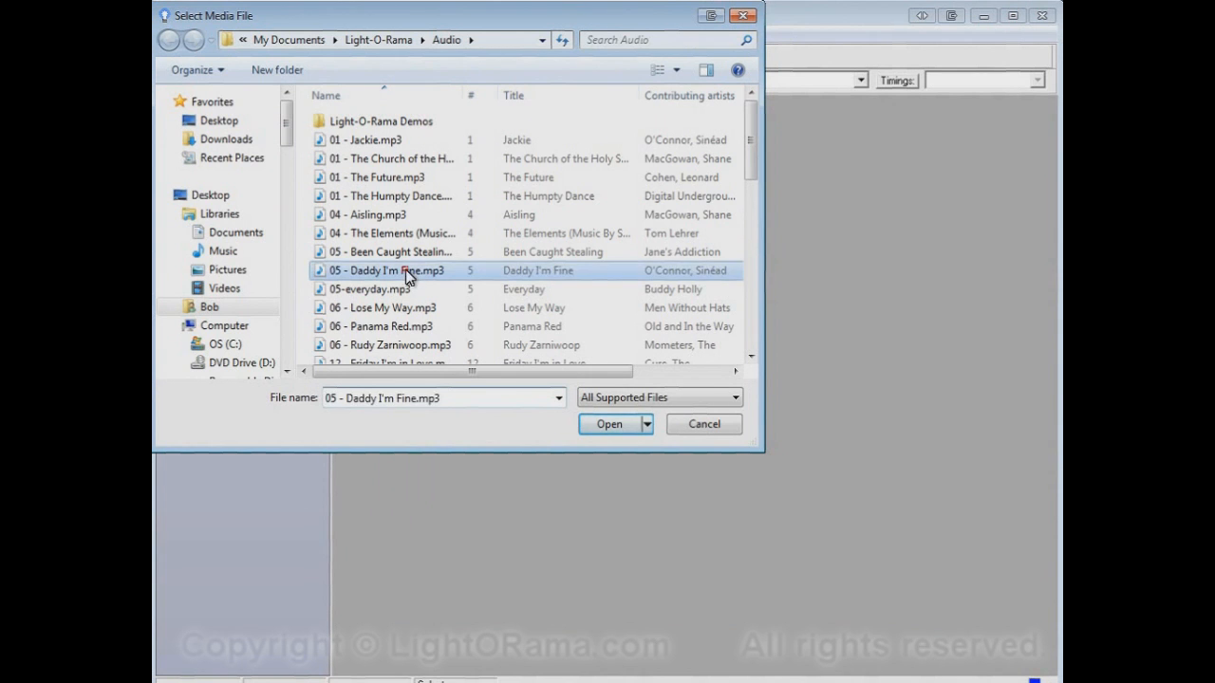
{"action": "left_click", "coordinate": [629, 426]}
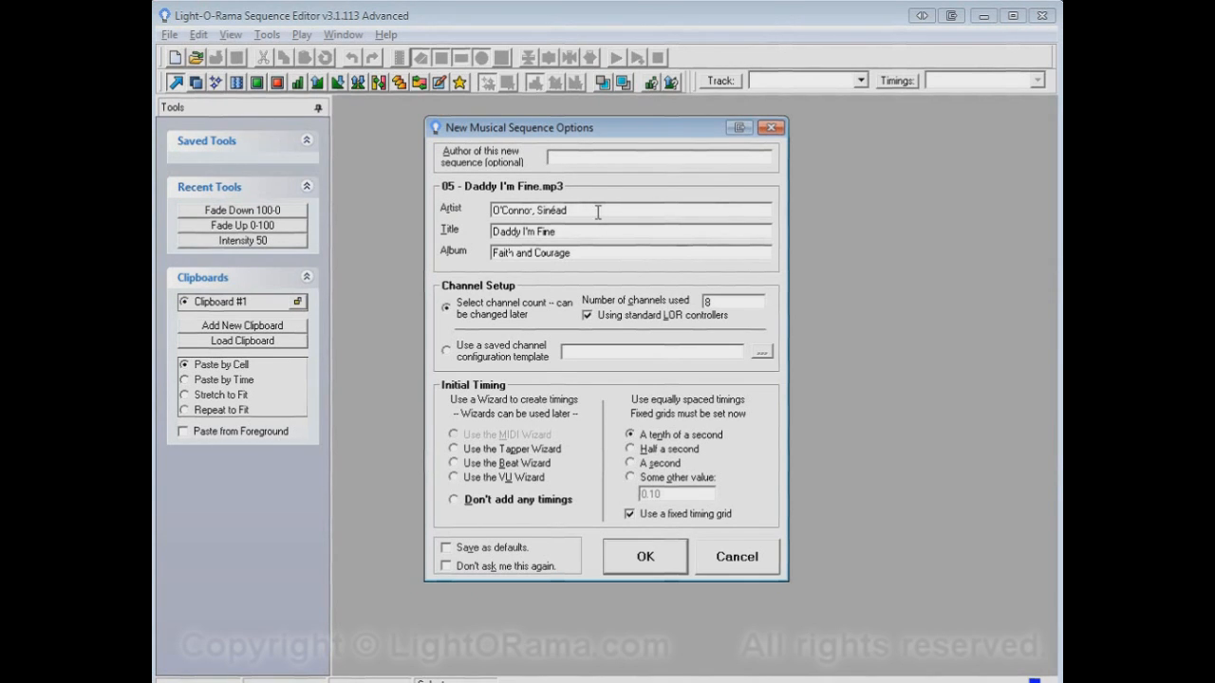
- Change the artist in the new sequence's options to Sinéad O'Connor and create the sequence
{"action": "left_click", "coordinate": [581, 252]}
{"action": "left_click", "coordinate": [495, 209]}
{"action": "left_click_drag", "start_coordinate": [493, 210], "coordinate": [652, 216]}
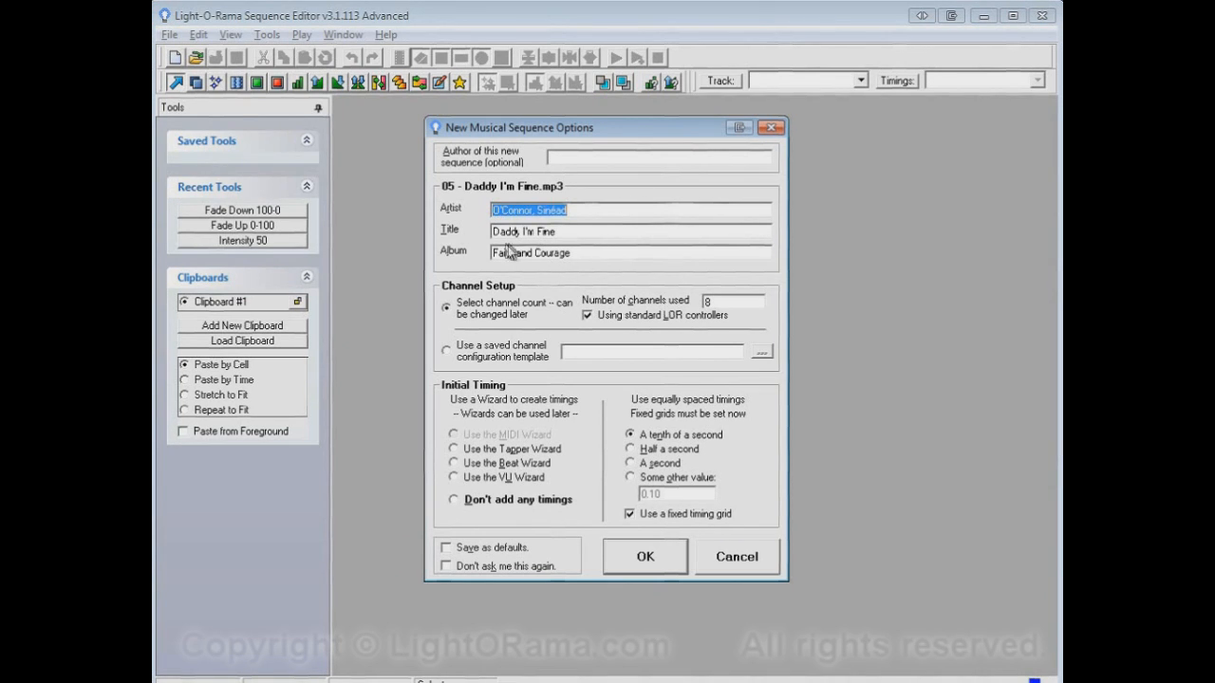
{"action": "left_click", "coordinate": [536, 210]}
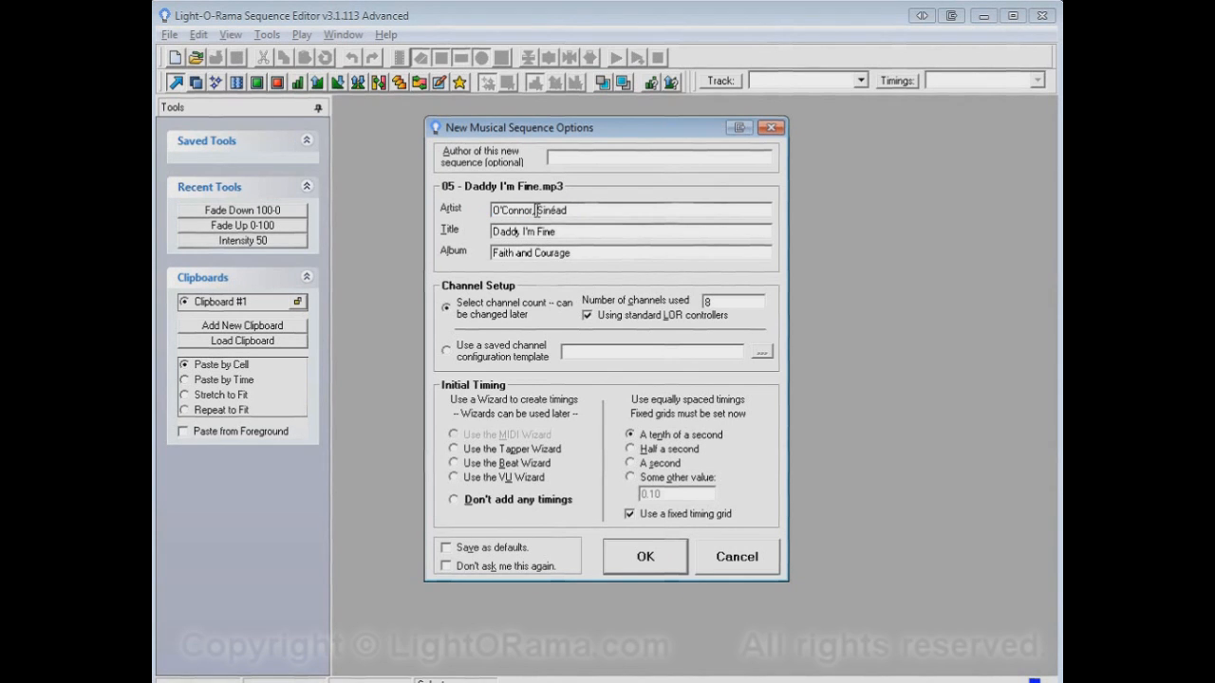
{"action": "key", "text": "shift+Home"}
{"action": "key", "text": "BackSpace"}
{"action": "key", "text": "End"}
{"action": "type", "text": "O'Connor"}
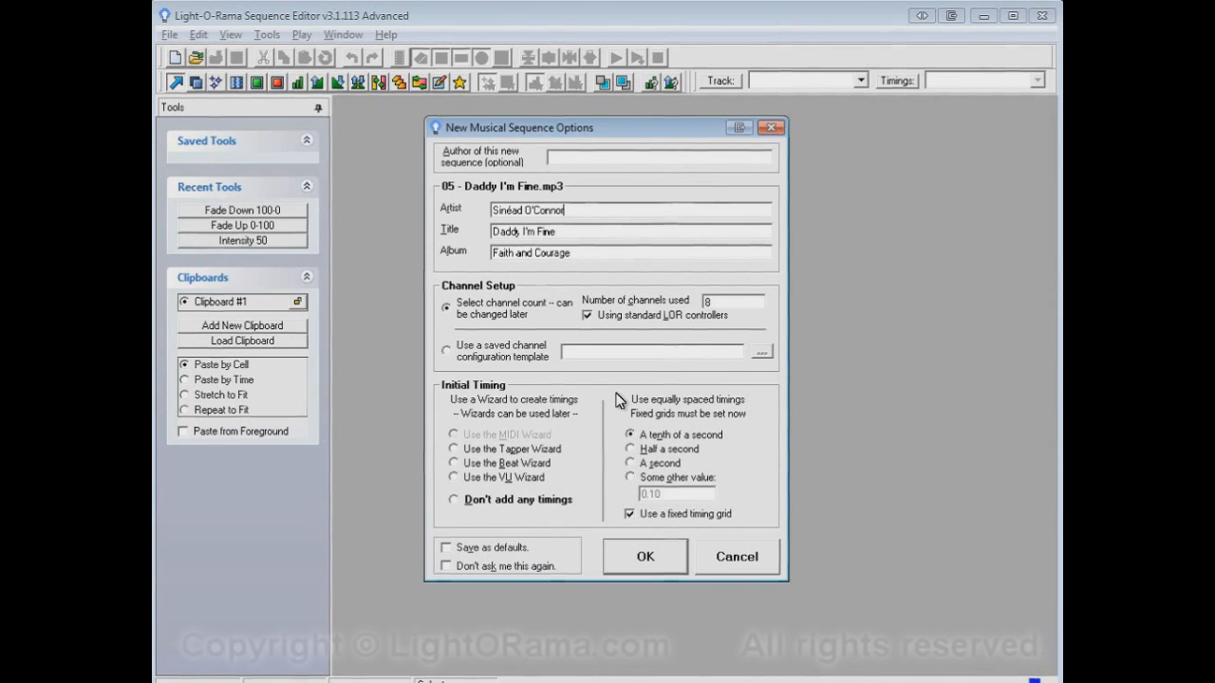
{"action": "left_click", "coordinate": [644, 560]}
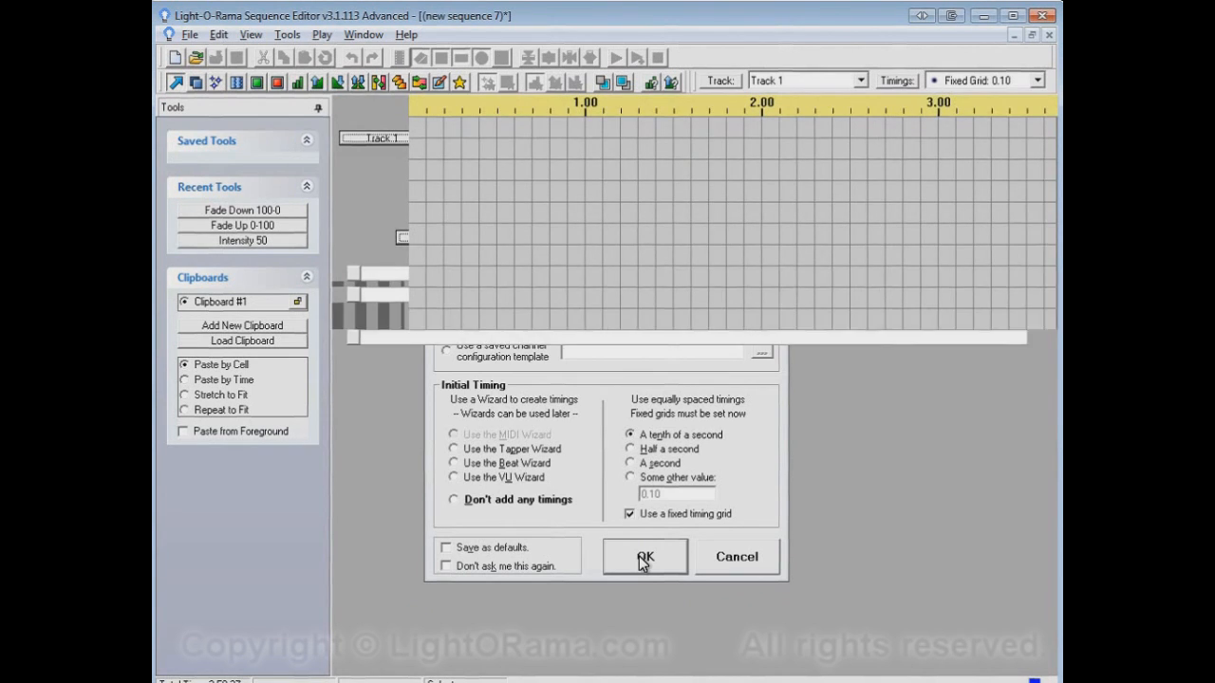
- View the sequence information summary to check the music artist, title and album
{"action": "left_click", "coordinate": [251, 36]}
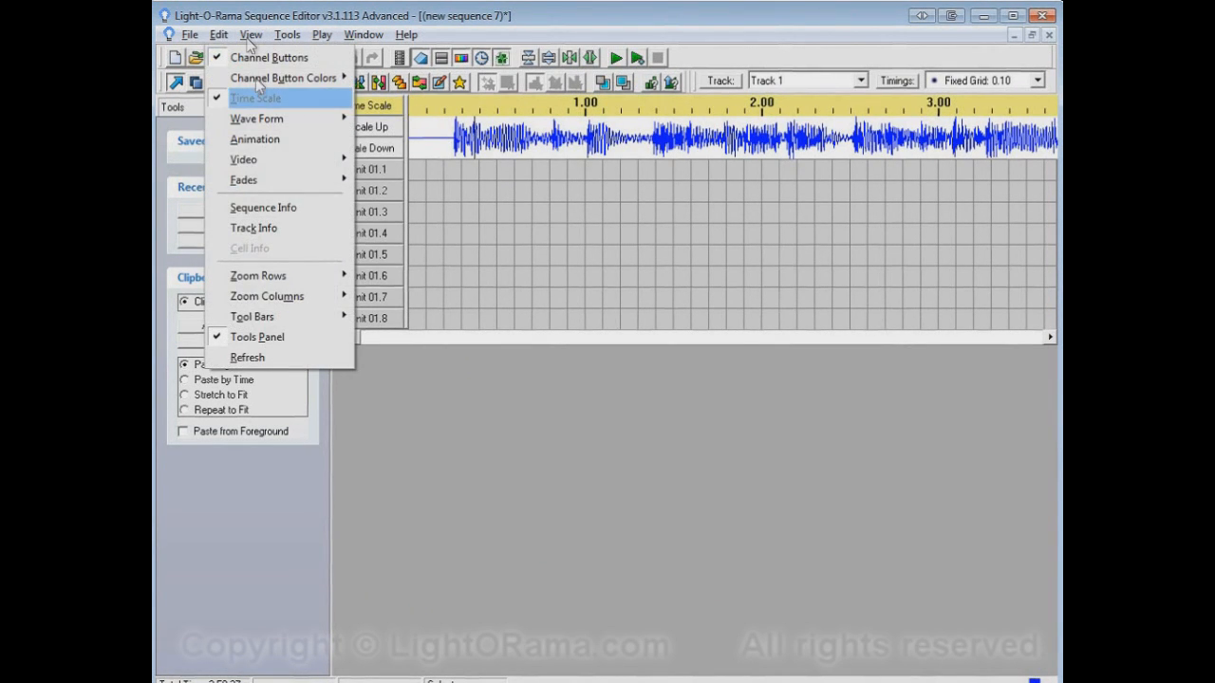
{"action": "left_click", "coordinate": [294, 208]}
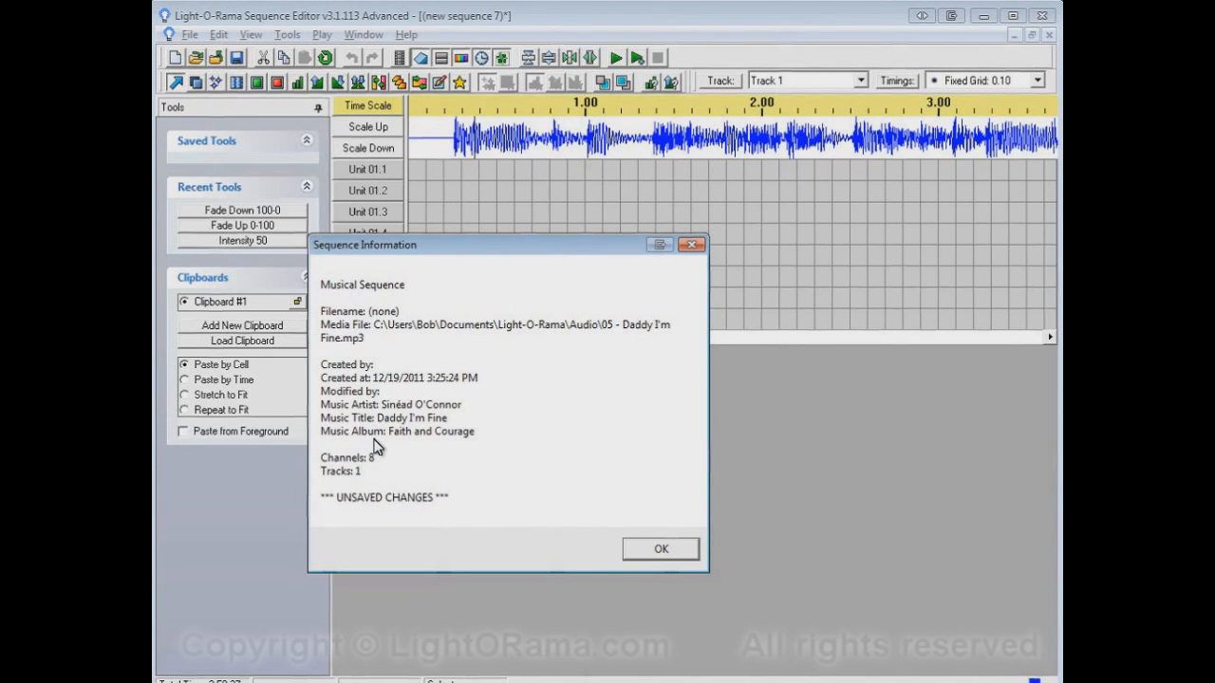
{"action": "left_click", "coordinate": [649, 547]}
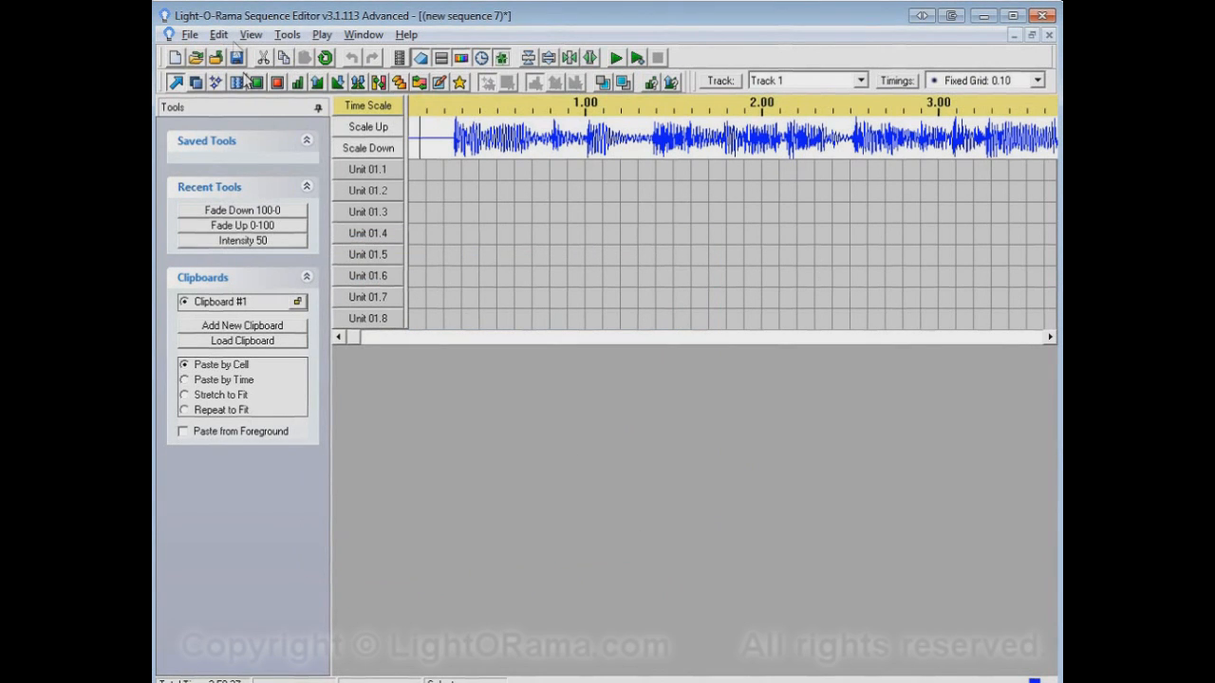
- Edit the sequence info to set the music artist to O'Connor, Sinéad
{"action": "left_click", "coordinate": [218, 34]}
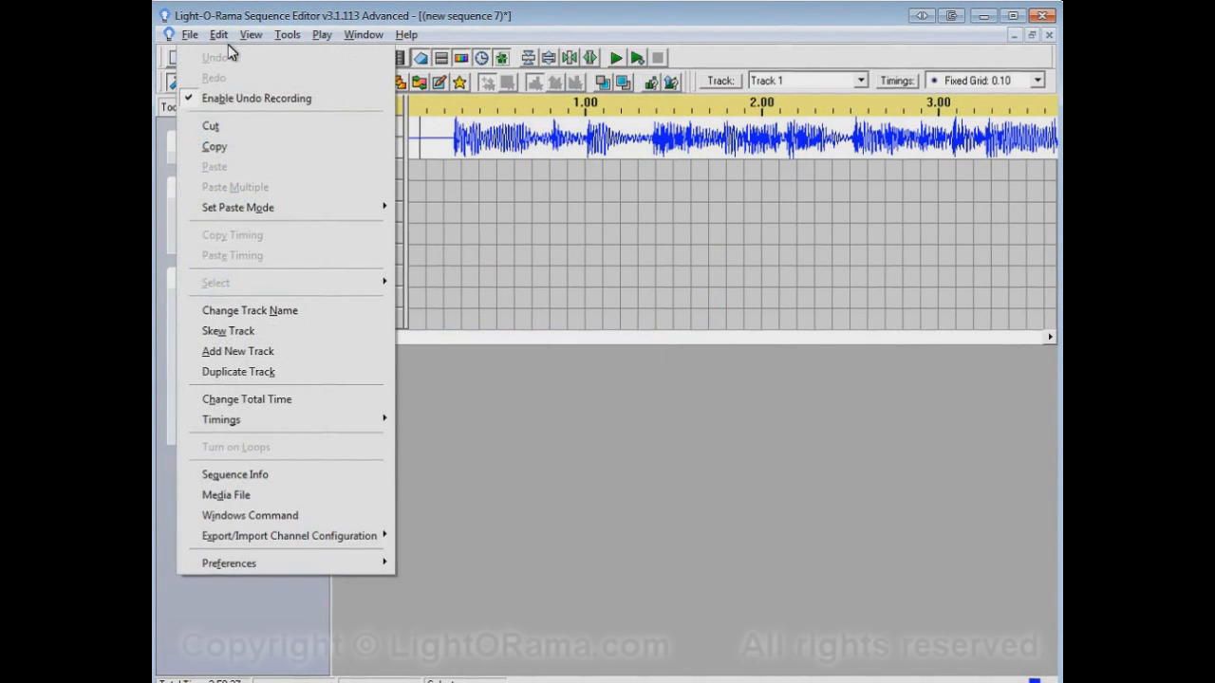
{"action": "left_click", "coordinate": [303, 482]}
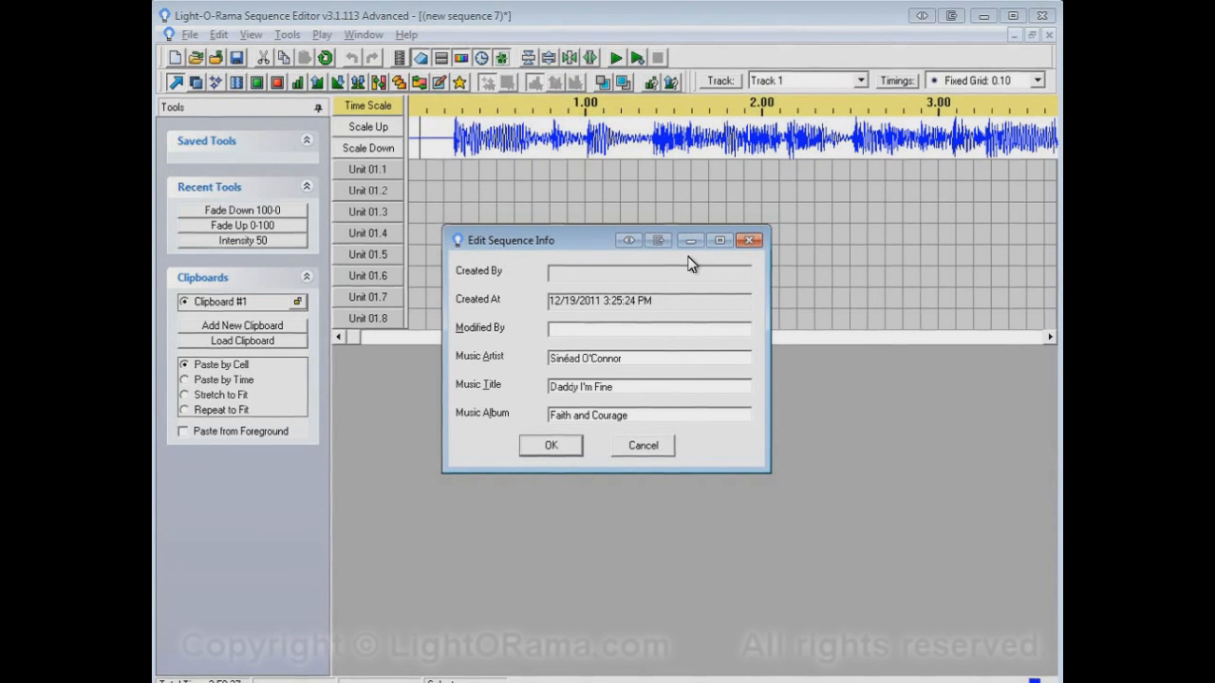
{"action": "key", "text": "ctrl+shift+Left"}
{"action": "key", "text": "BackSpace"}
{"action": "type", "text": ", Sinéad"}
{"action": "left_click", "coordinate": [550, 445]}
- Review the sequence information summary to check the edited music artist
{"action": "left_click", "coordinate": [251, 34]}
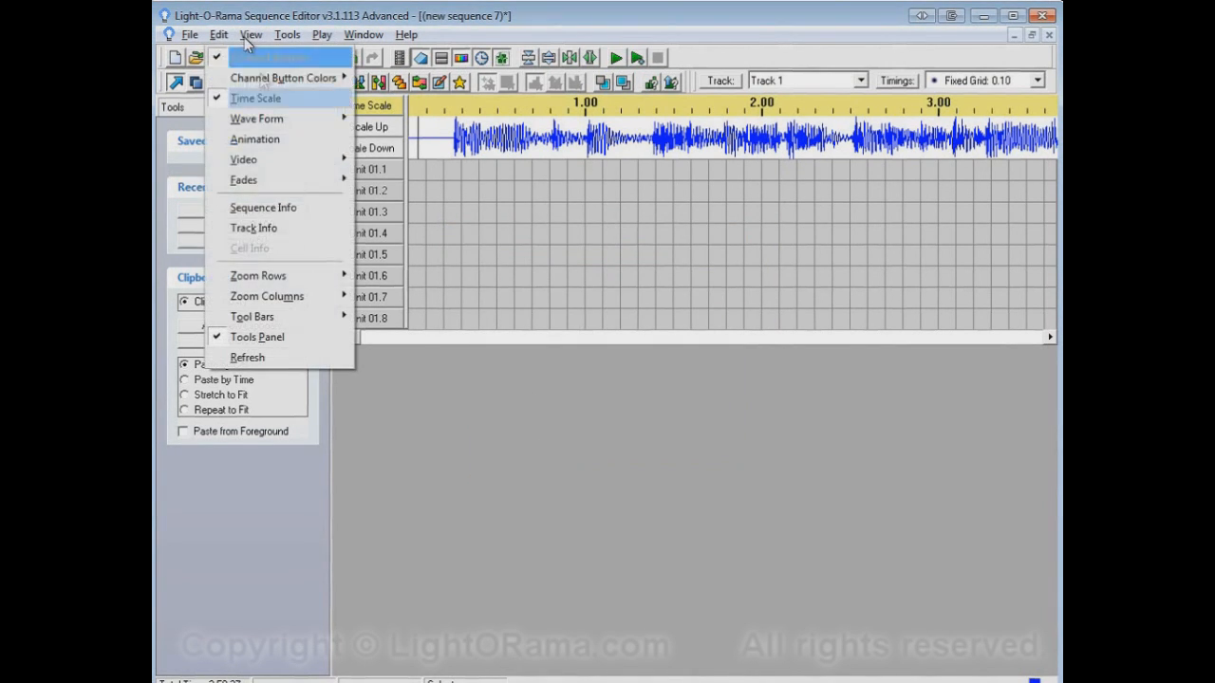
{"action": "left_click", "coordinate": [311, 208]}
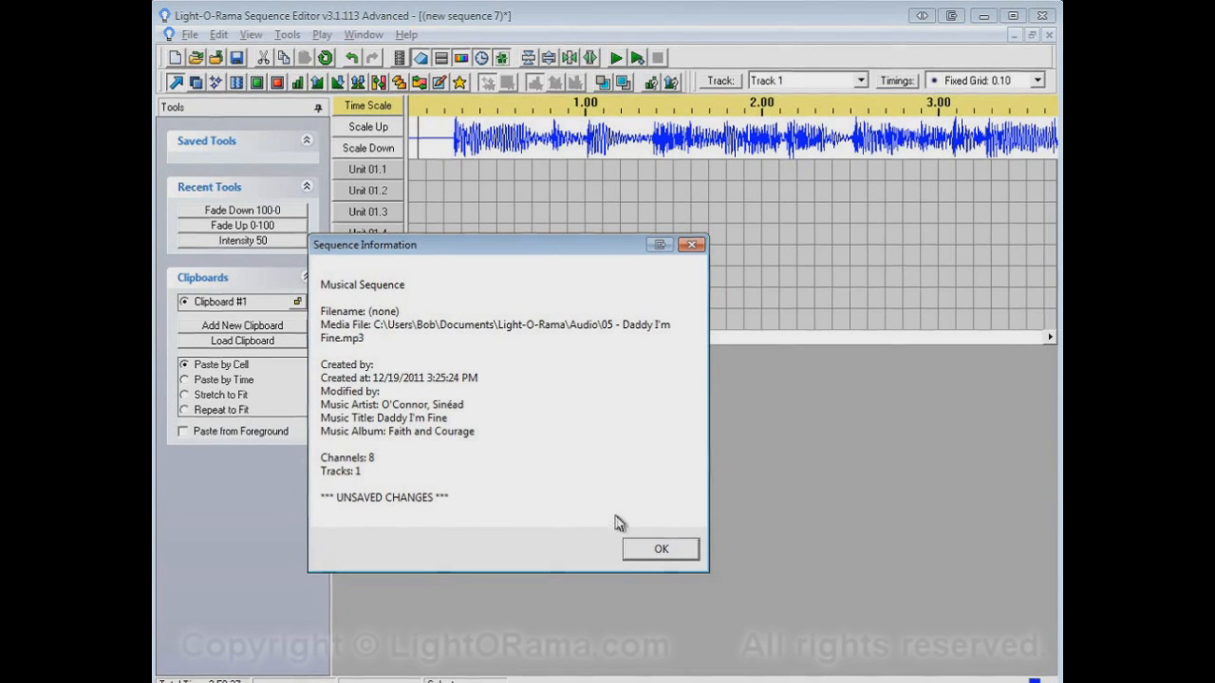
{"action": "left_click", "coordinate": [654, 551]}
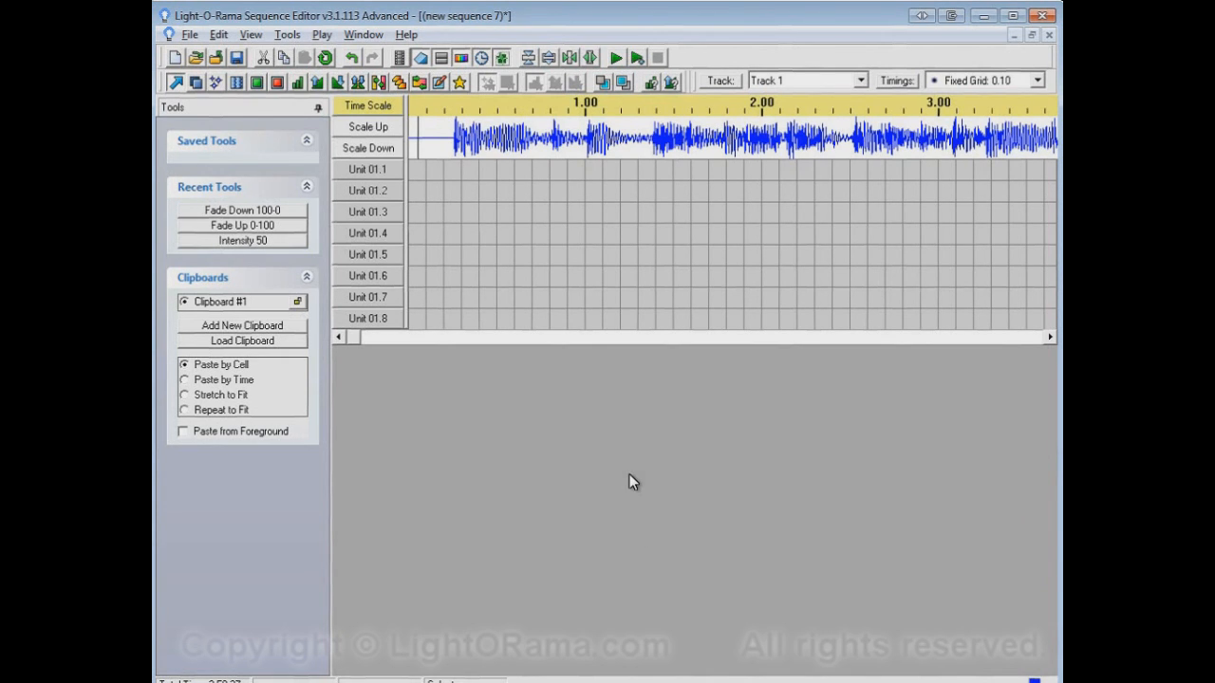
- Look over the sequence's Windows shell command and window style settings, then leave without setting a command
{"action": "left_click", "coordinate": [225, 34]}
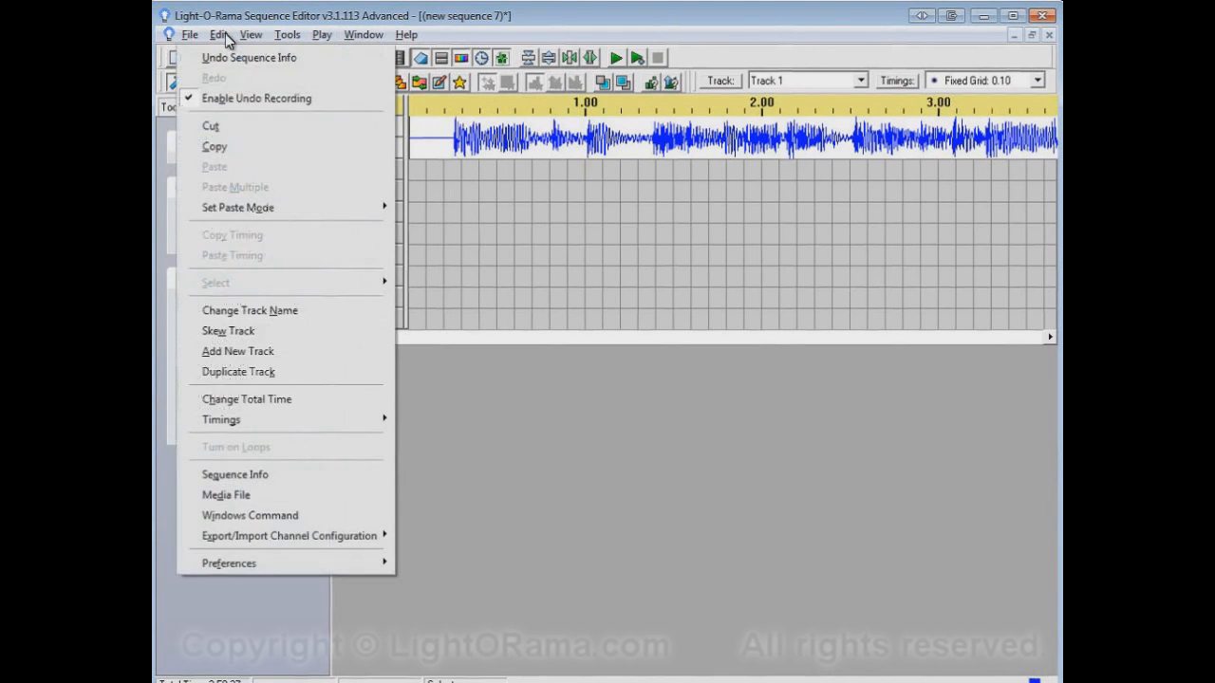
{"action": "left_click", "coordinate": [298, 515]}
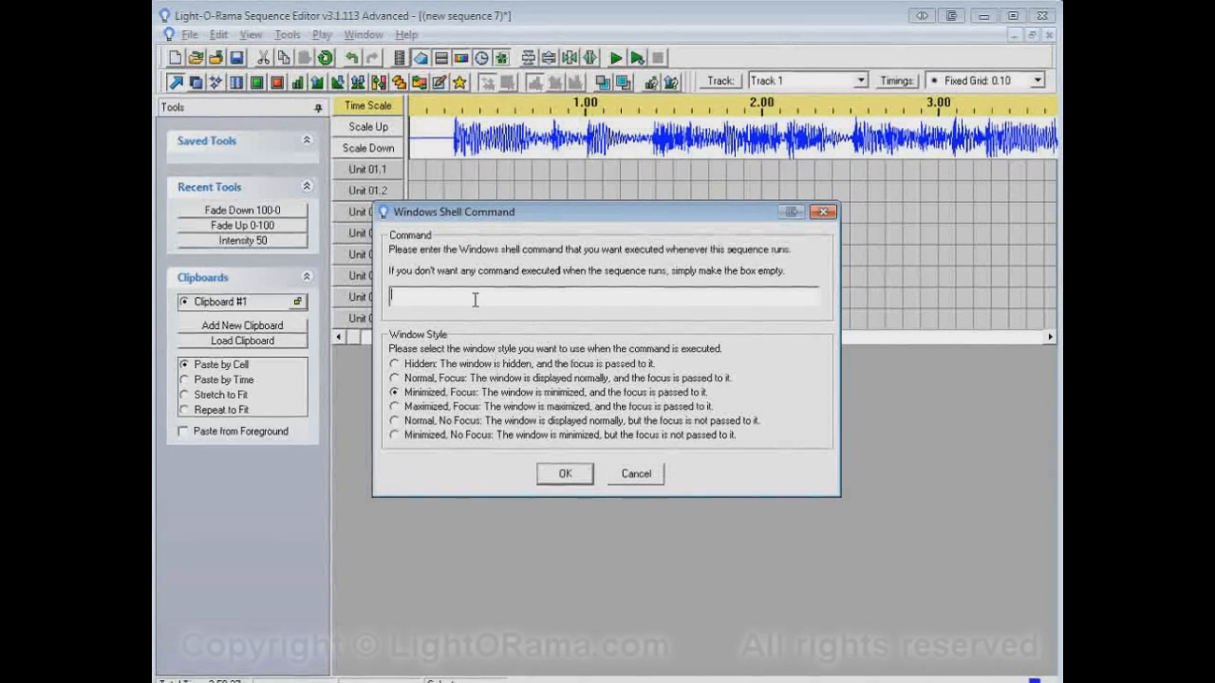
{"action": "left_click", "coordinate": [653, 481]}
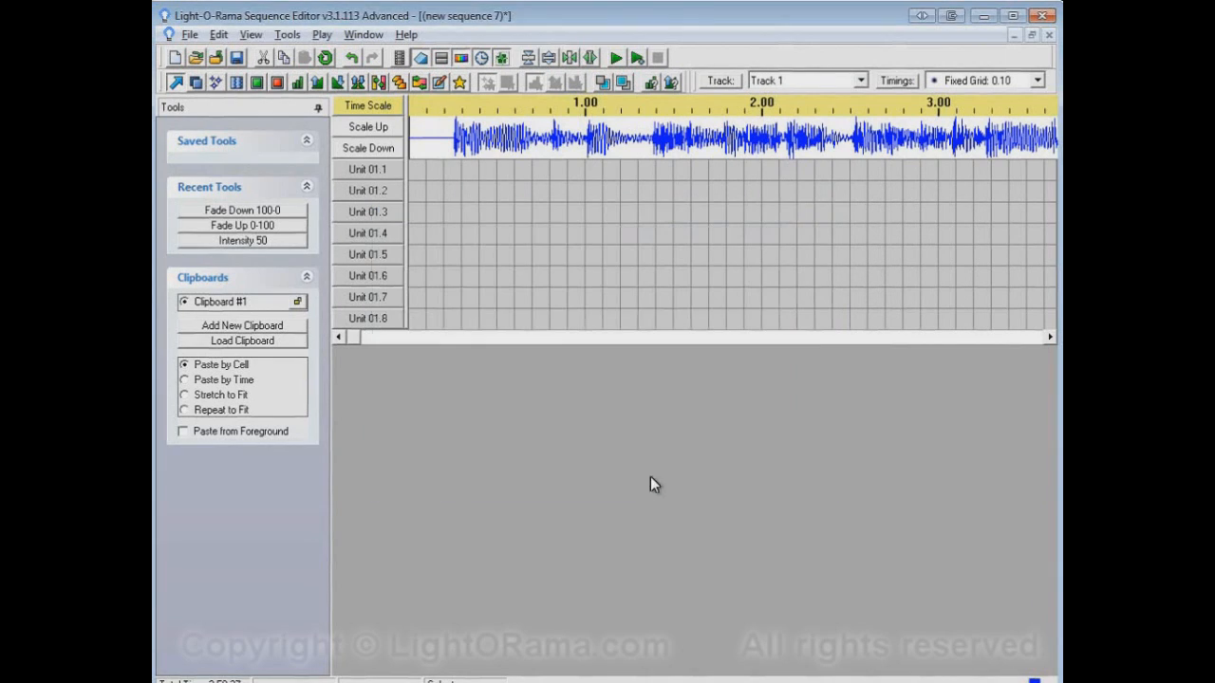